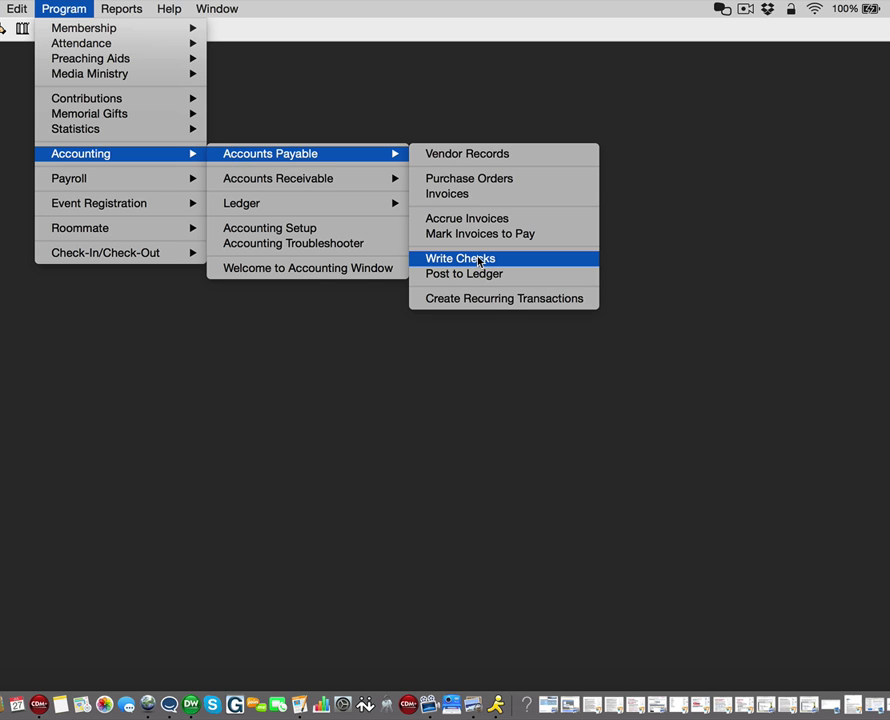
Open Accounts Payable Write Checks for the General Fund checking account.
left_click(479, 260)
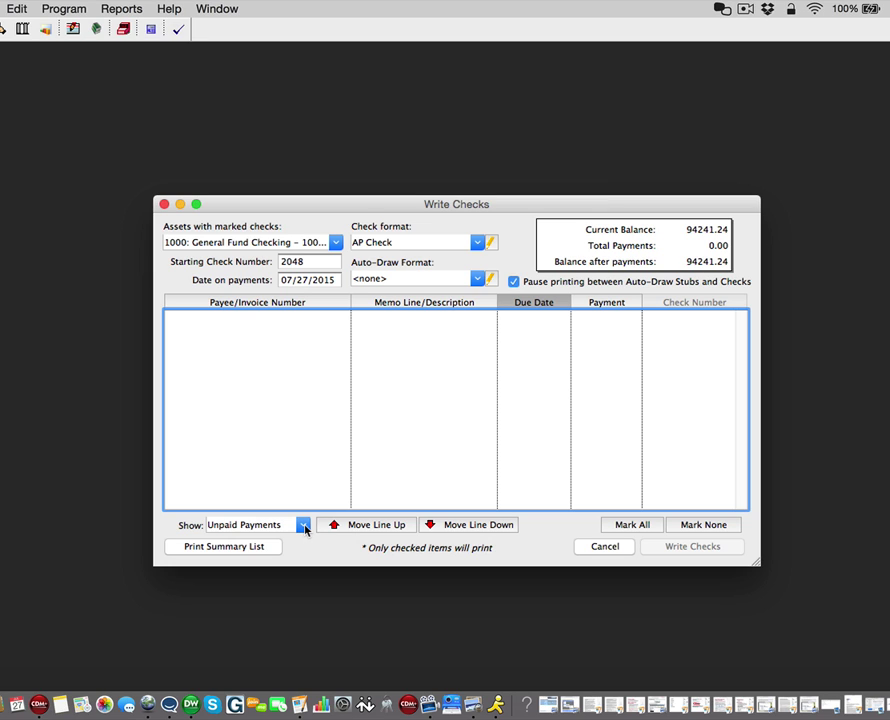
Show Paid Payments to list checks 2092 (Denominational Pension Fund) and 2093 (Quill Corporation).
left_click(303, 525)
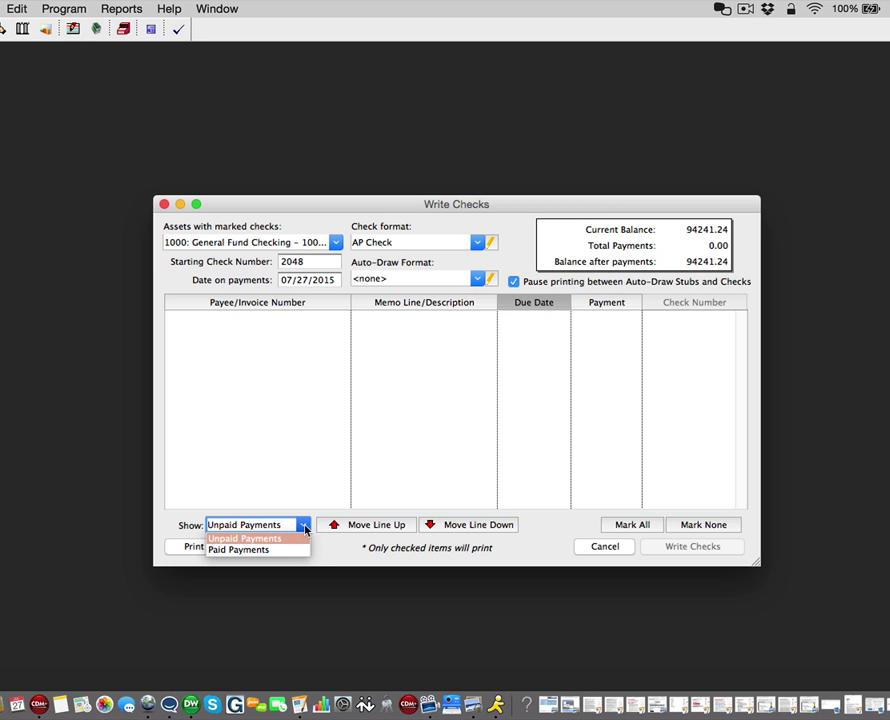
left_click(294, 550)
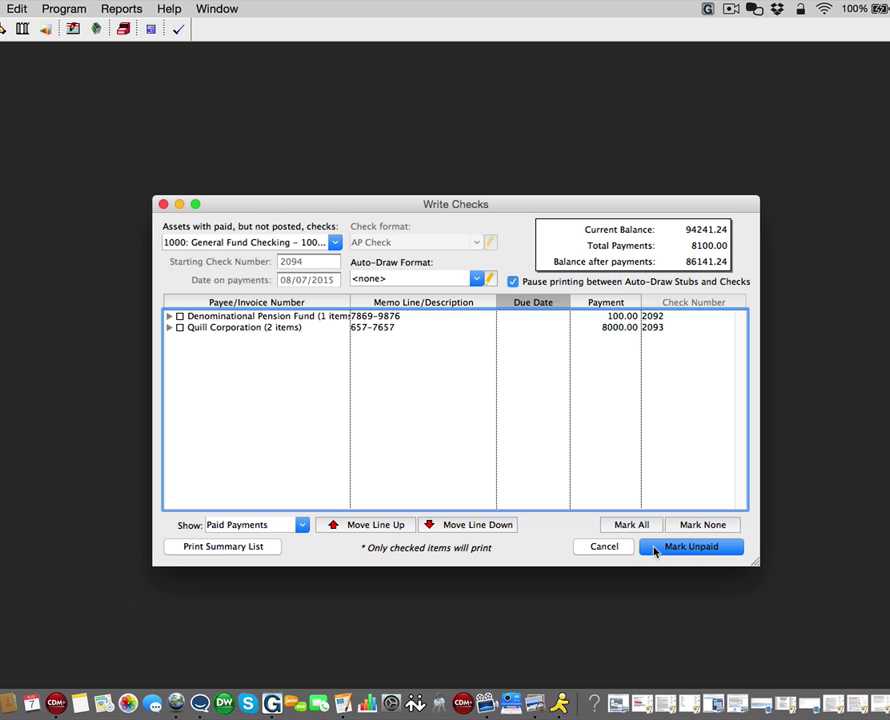
Mark checks 2092 and 2093 unpaid without voided ledger entries, renumbering them 2094 and 2095.
left_click(631, 526)
left_click(656, 549)
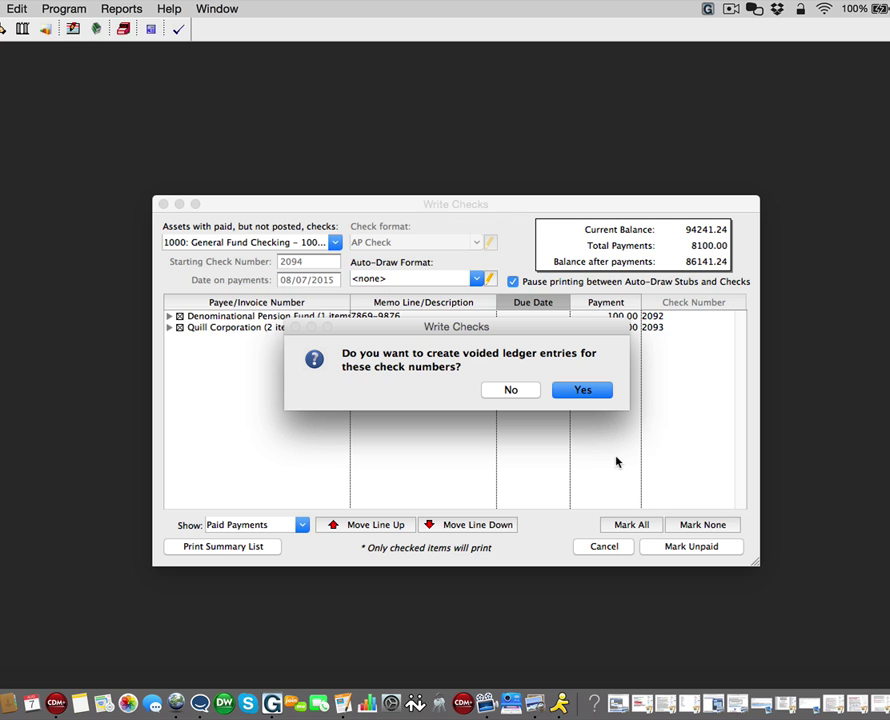
left_click(513, 395)
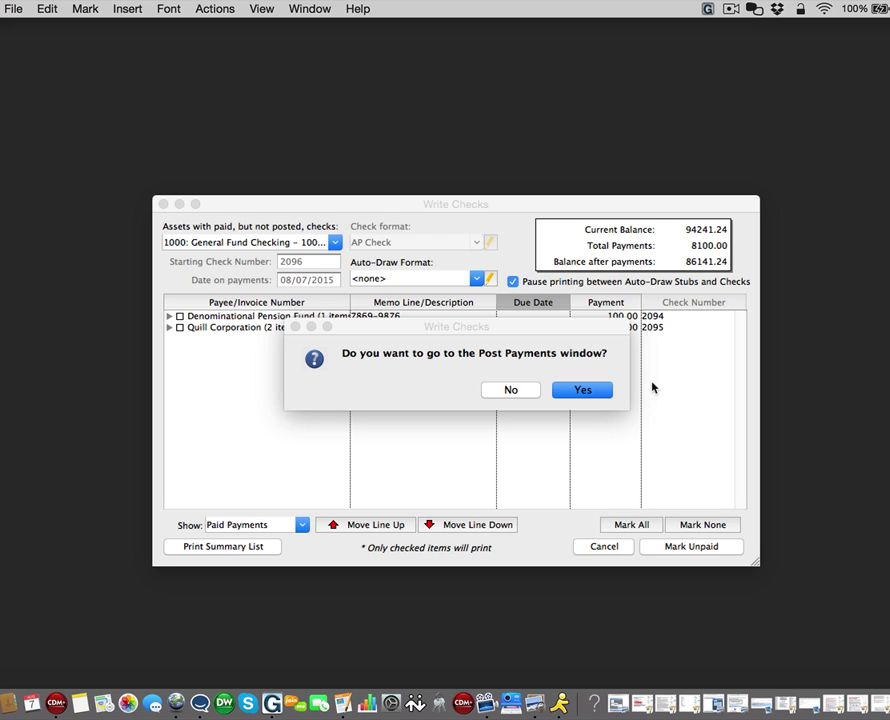
Return to the Post Payments prompt after reprinting checks 2094 and 2095.
left_click(589, 392)
Post checks 2094 and 2095, totalling 8100.00, with the posting report sent to Screen.
left_click(589, 391)
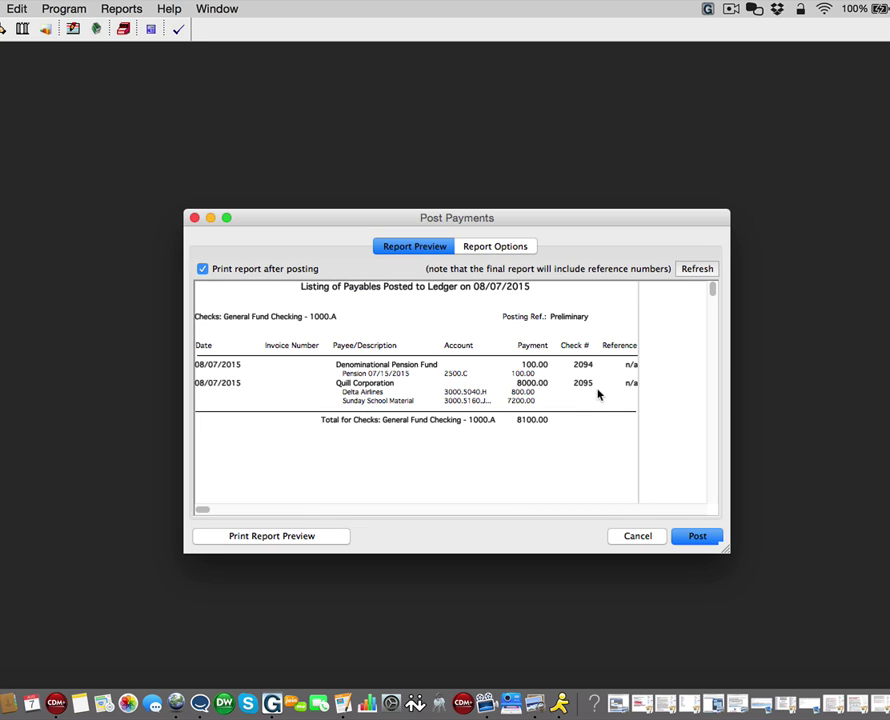
left_click(698, 537)
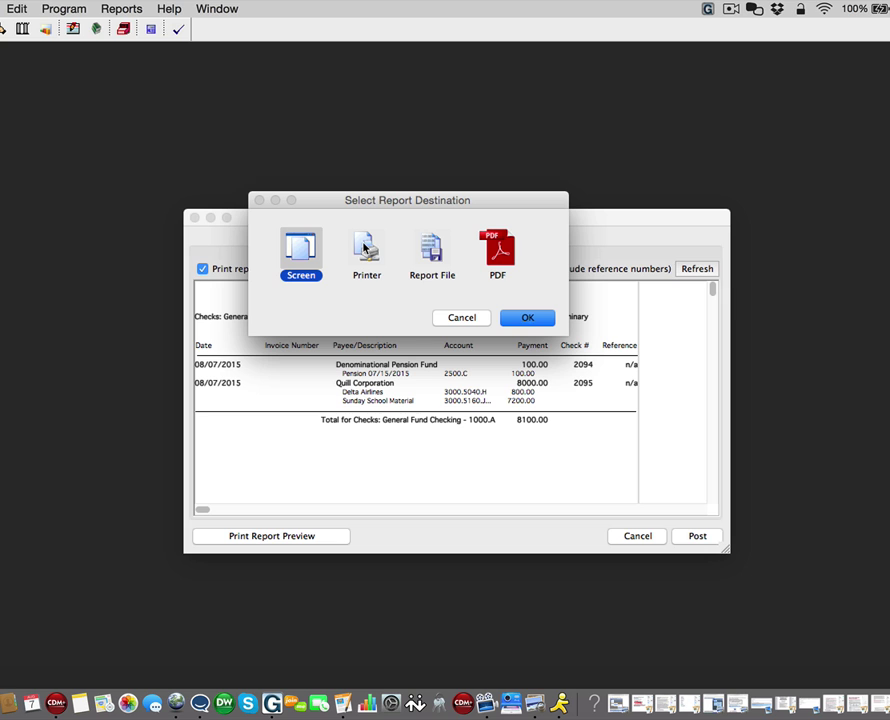
left_click(525, 317)
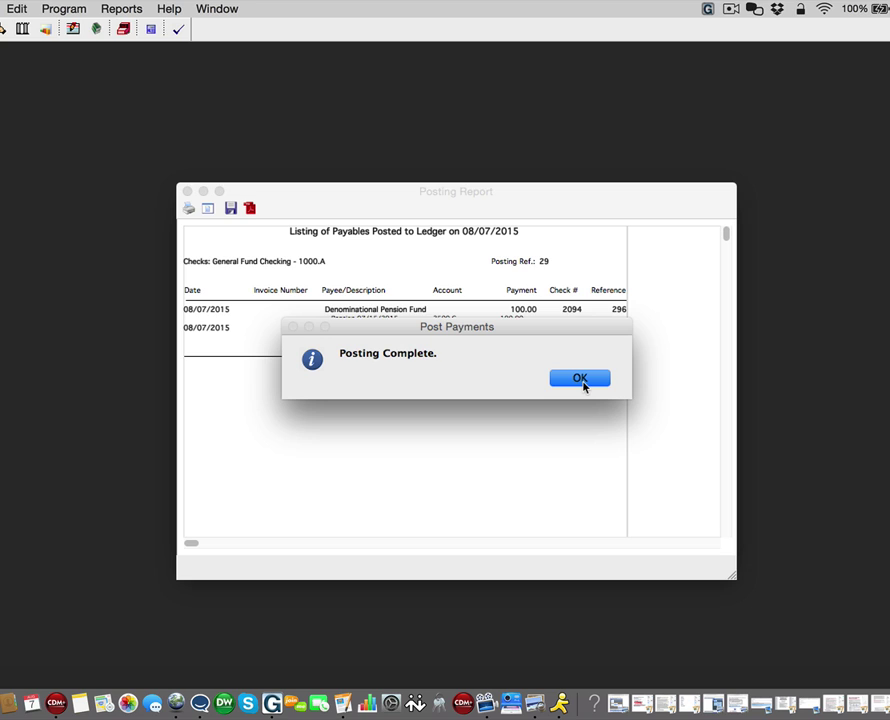
Acknowledge Posting Complete to view posting report 29 listing checks 2094 and 2095.
left_click(582, 381)
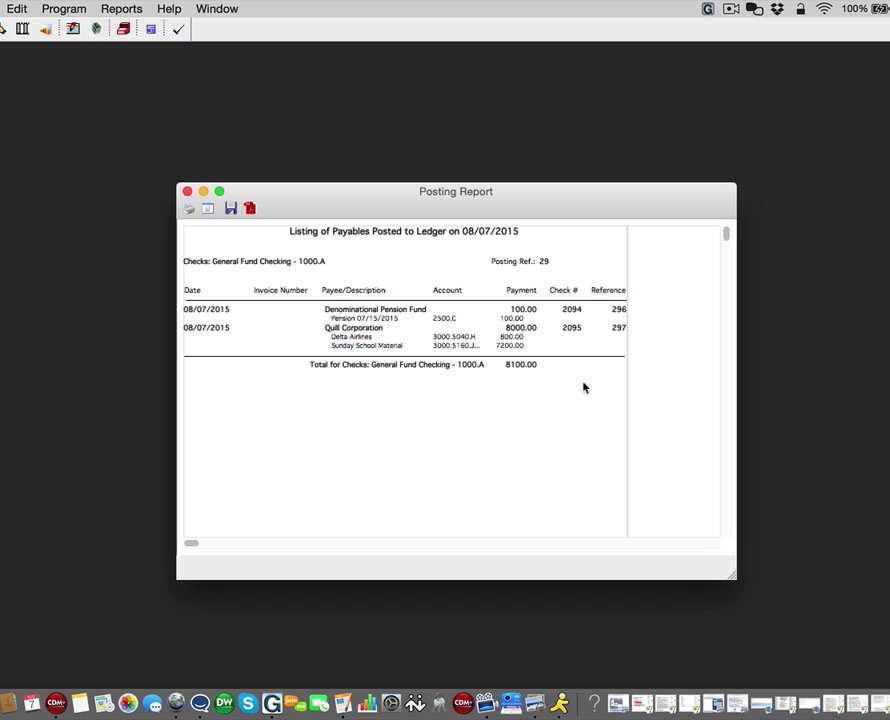